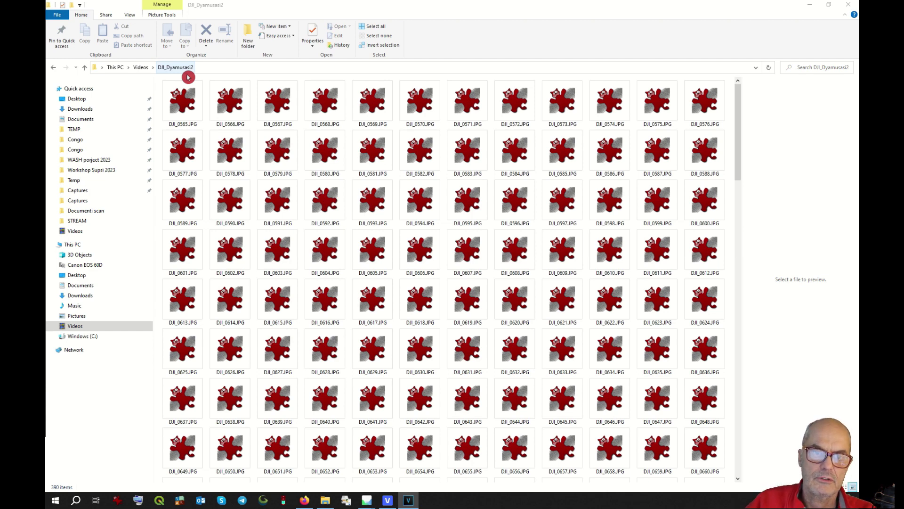
Step: Leave the 390-photo DJI_Dyamusasi2 folder for Videos and bring Metashape to the front
key("alt+Up")
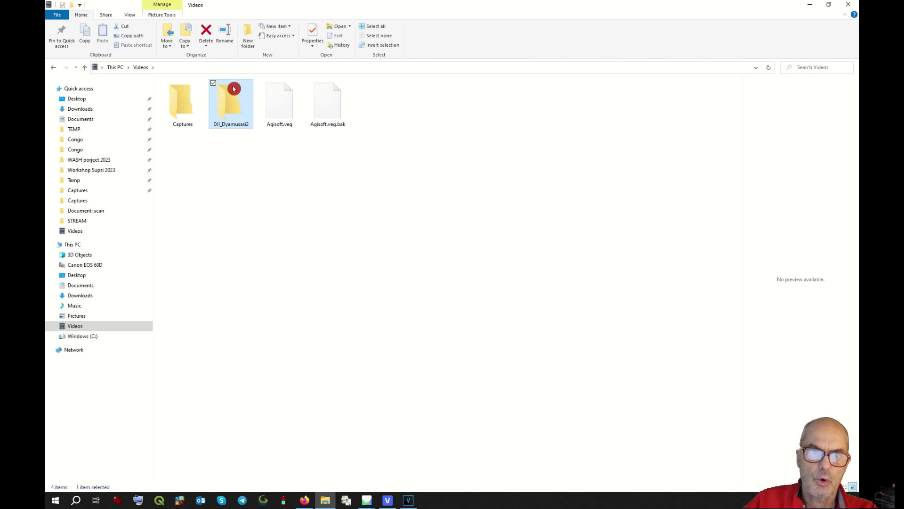
key("alt+Tab")
Step: Check the Metashape version and build information in Help > About
left_click(238, 20)
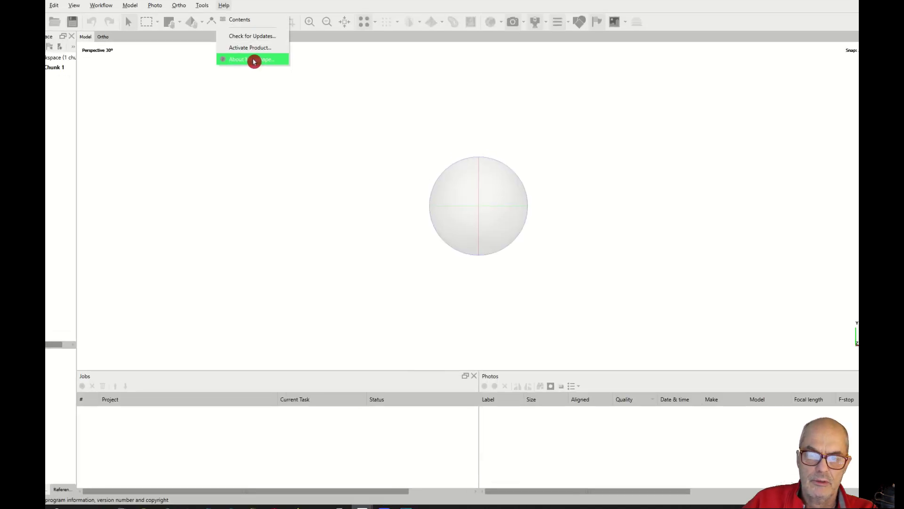
left_click(255, 61)
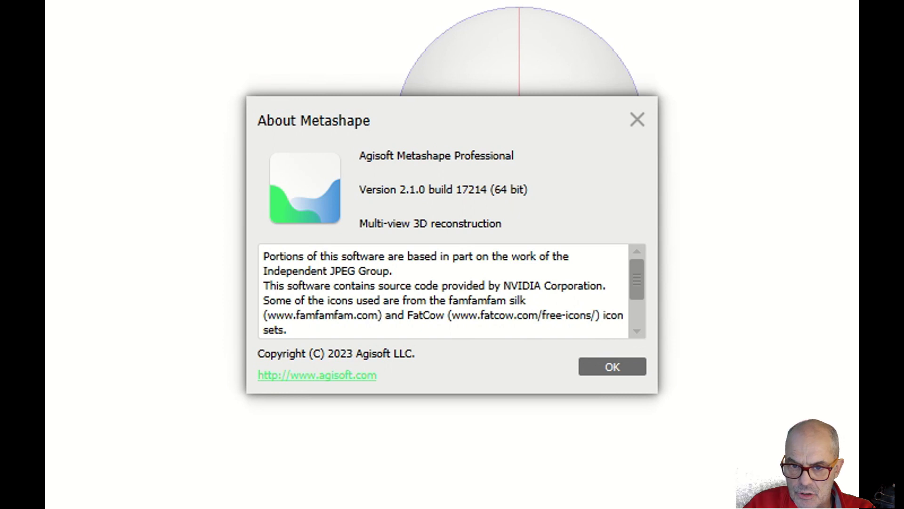
key("Escape")
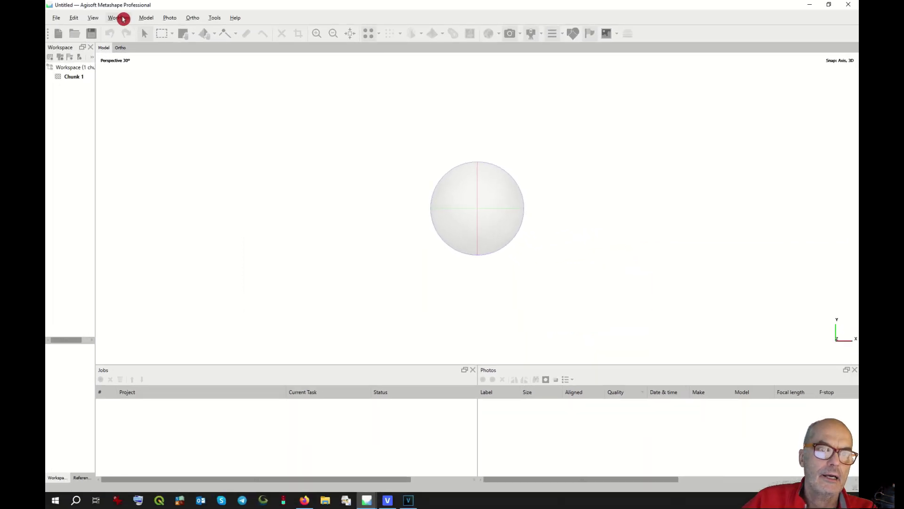
Step: Add the DJI_Dyamusasi2 folder's 390 photos to Chunk 1 as single cameras
left_click(123, 19)
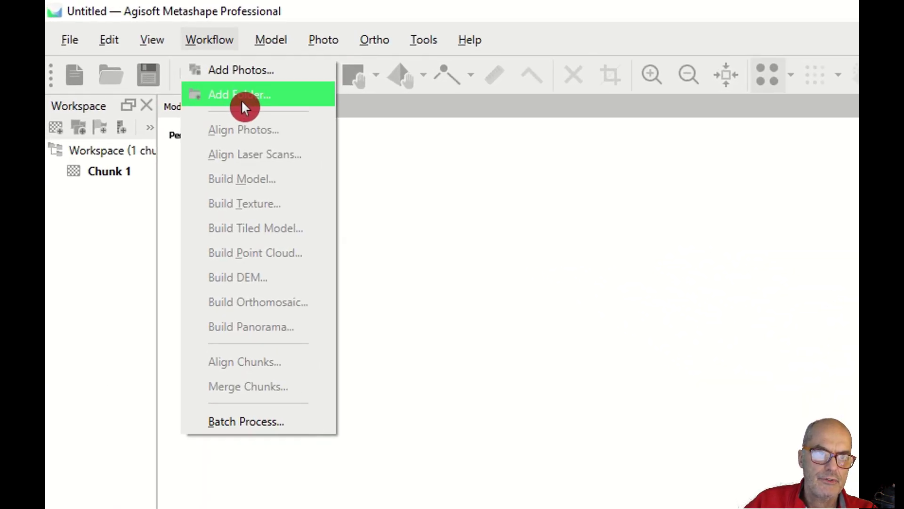
left_click(240, 99)
left_click(450, 232)
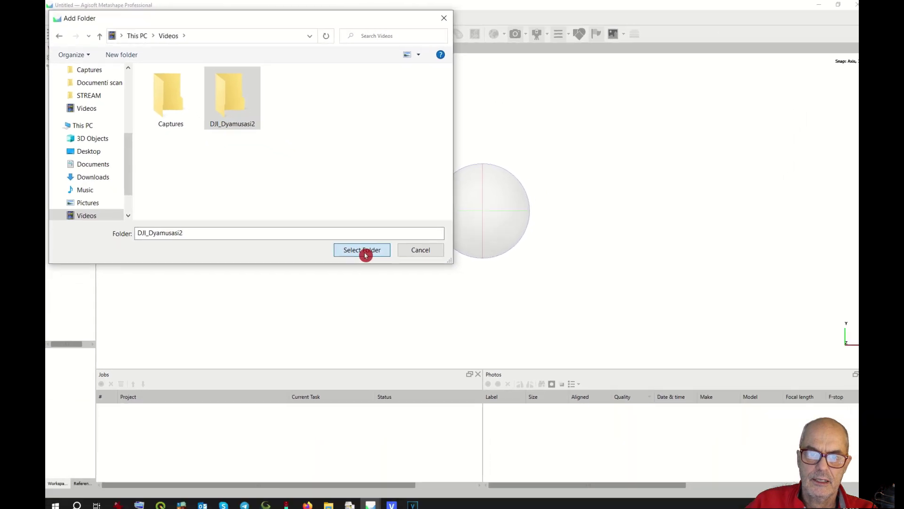
left_click(435, 310)
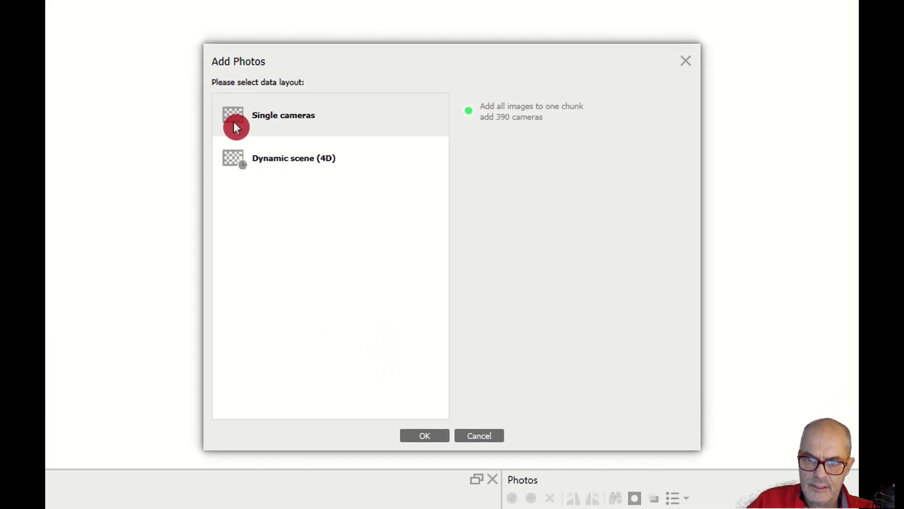
left_click(420, 436)
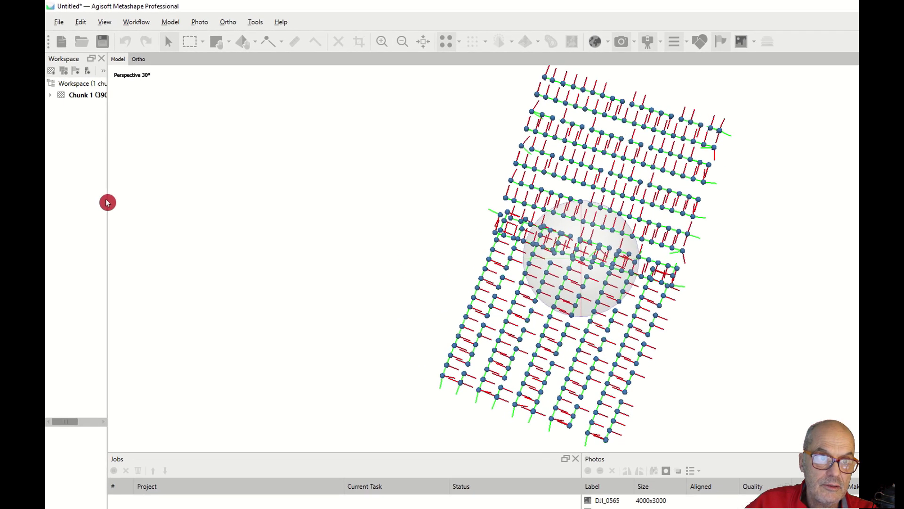
Step: Widen the Workspace pane, show Chunk 1's properties and toggle the Photos pane off and on
left_click_drag(121, 242, 163, 263)
left_click(127, 130)
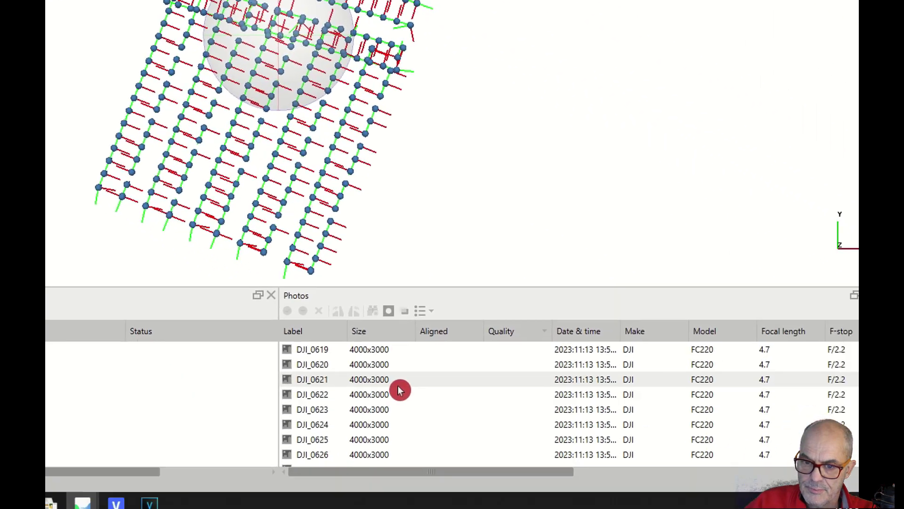
scroll(363, 369, "down", 10)
scroll(363, 370, "down", 3)
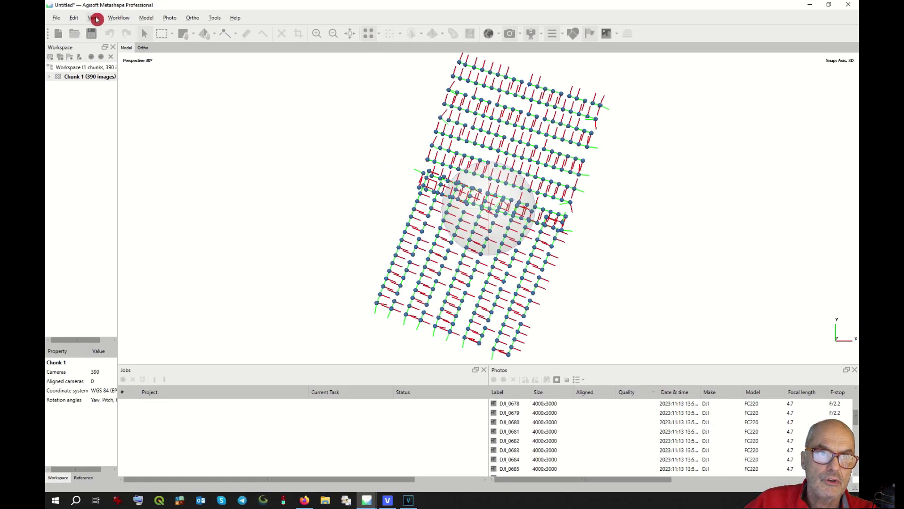
left_click(95, 18)
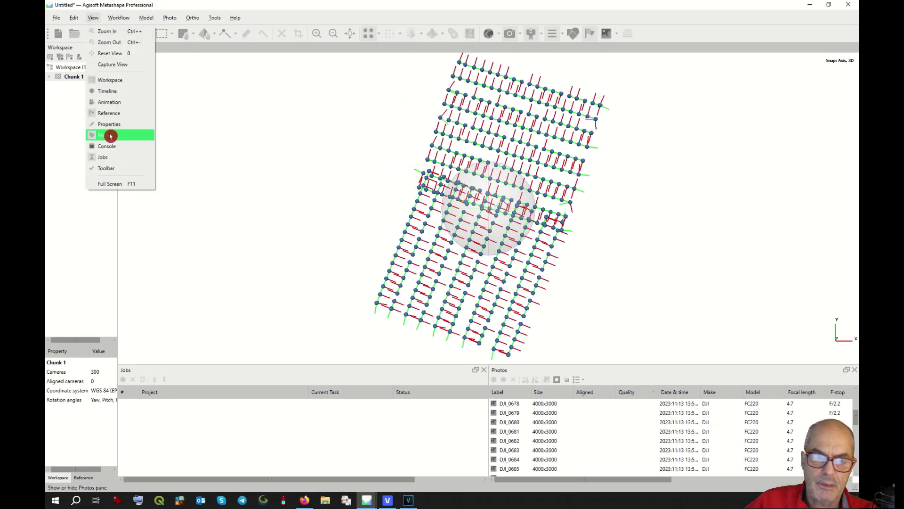
left_click(110, 136)
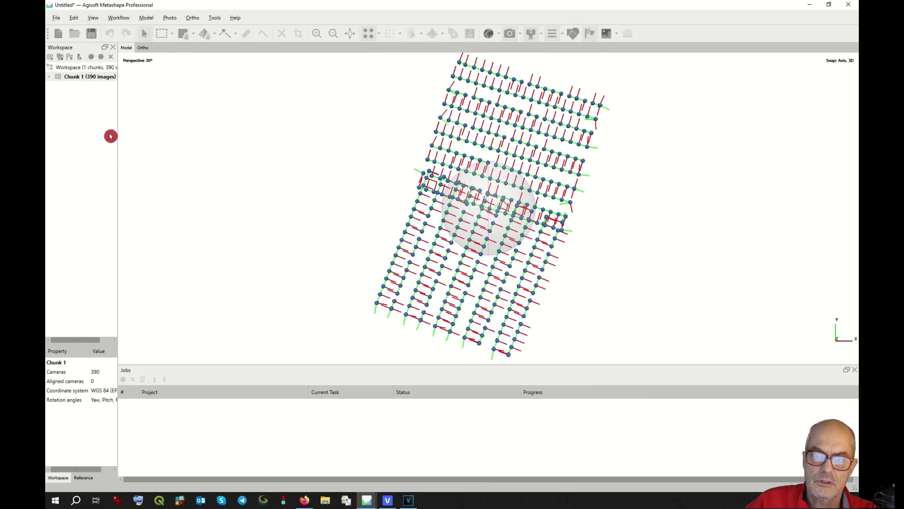
left_click(93, 18)
left_click(110, 136)
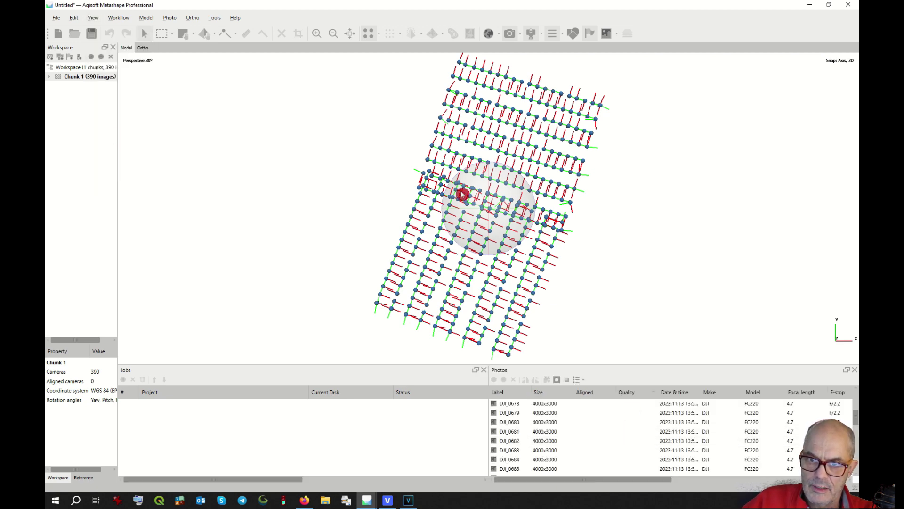
scroll(440, 189, "up", 3)
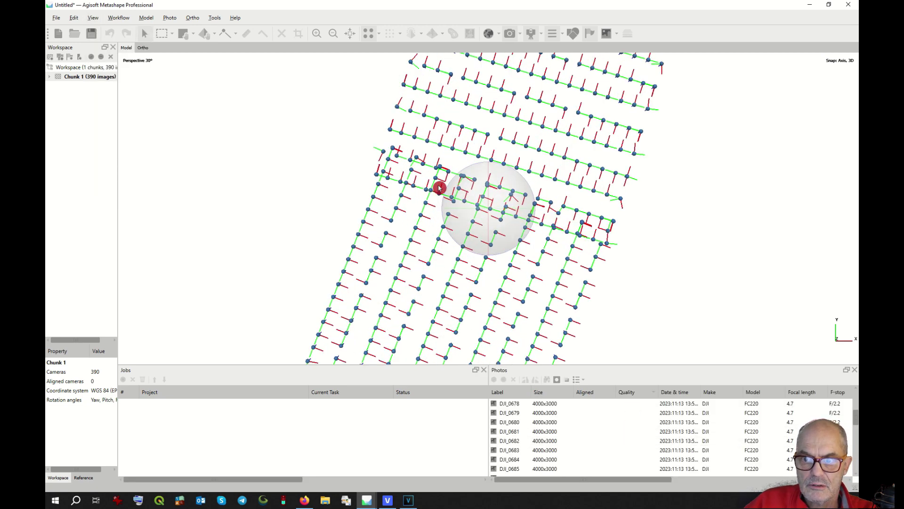
scroll(440, 188, "up", 1)
scroll(439, 188, "up", 1)
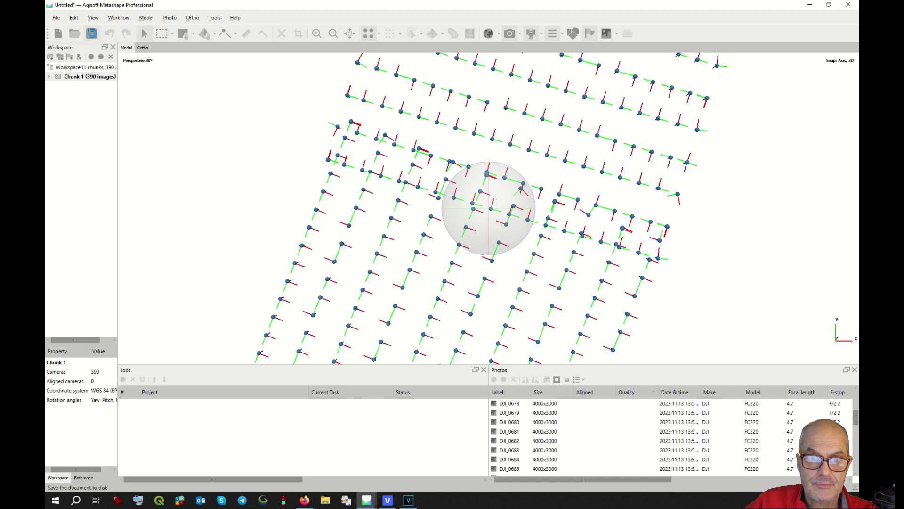
Step: Start saving the project to disk
left_click(91, 33)
type("proj")
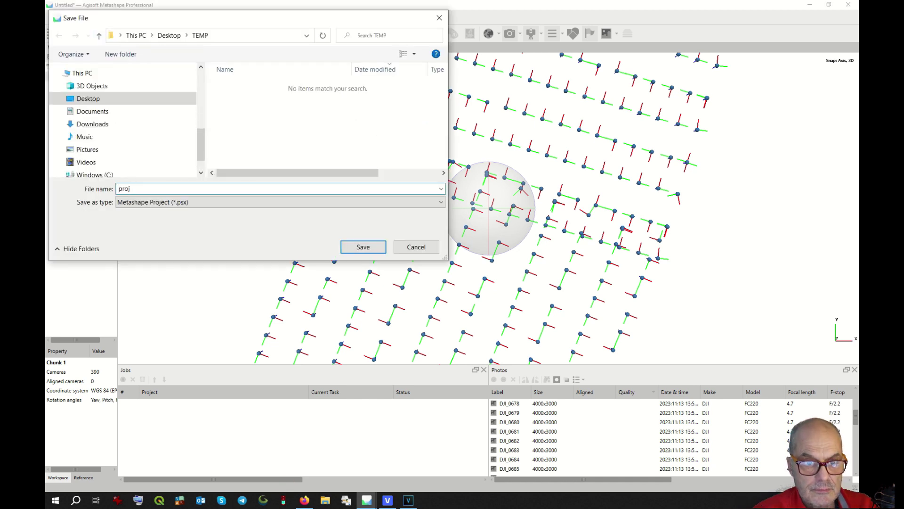
type("ect")
Step: Save the project as 'project' in the TEMP folder
left_click(359, 247)
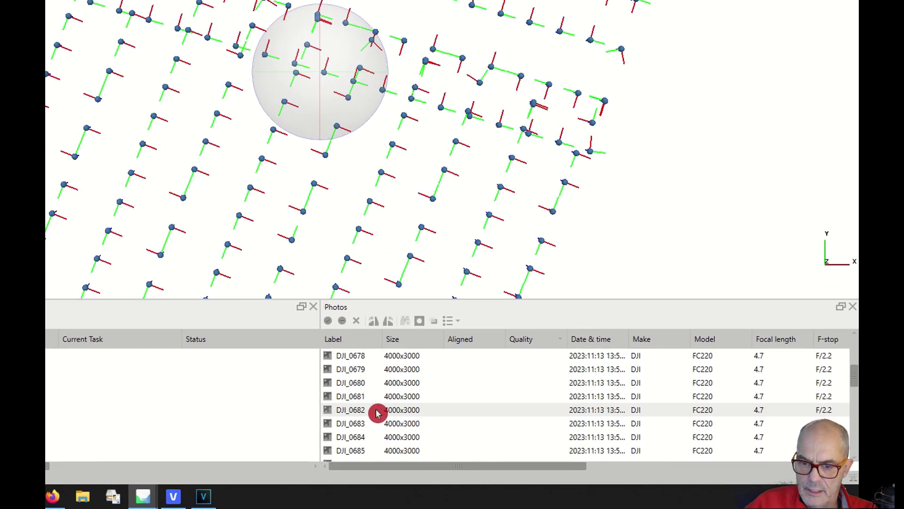
Step: Estimate image quality for all 390 photos
right_click(377, 413)
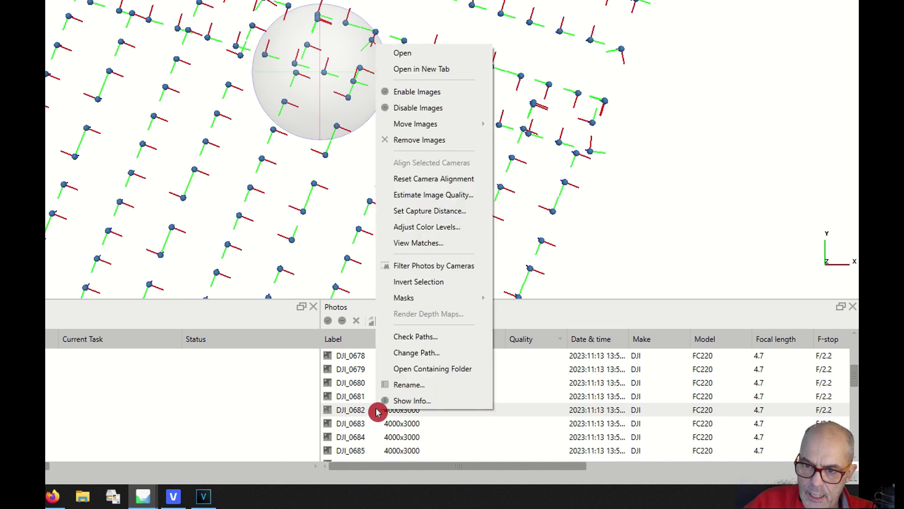
left_click(399, 200)
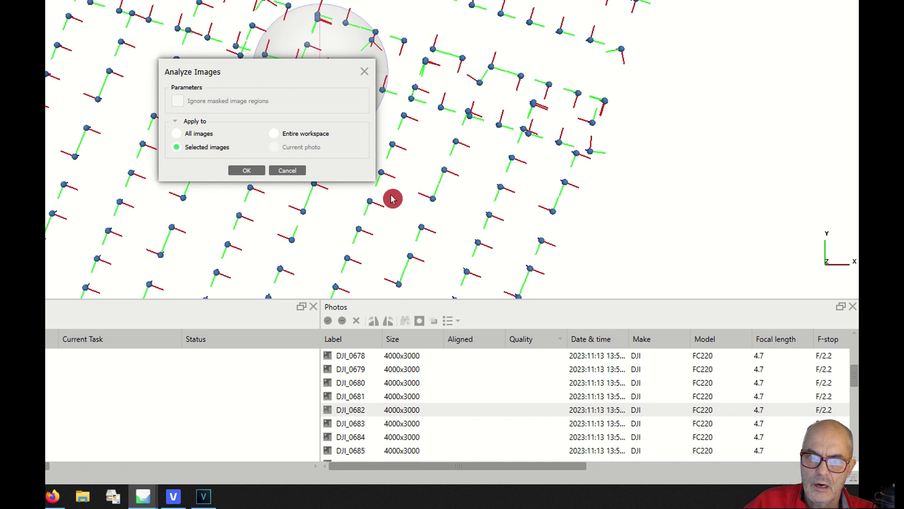
left_click(180, 136)
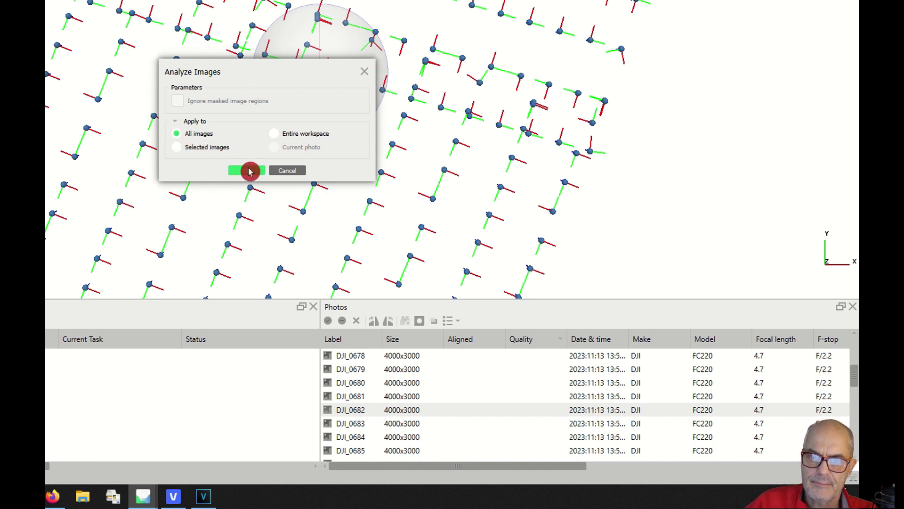
left_click(249, 171)
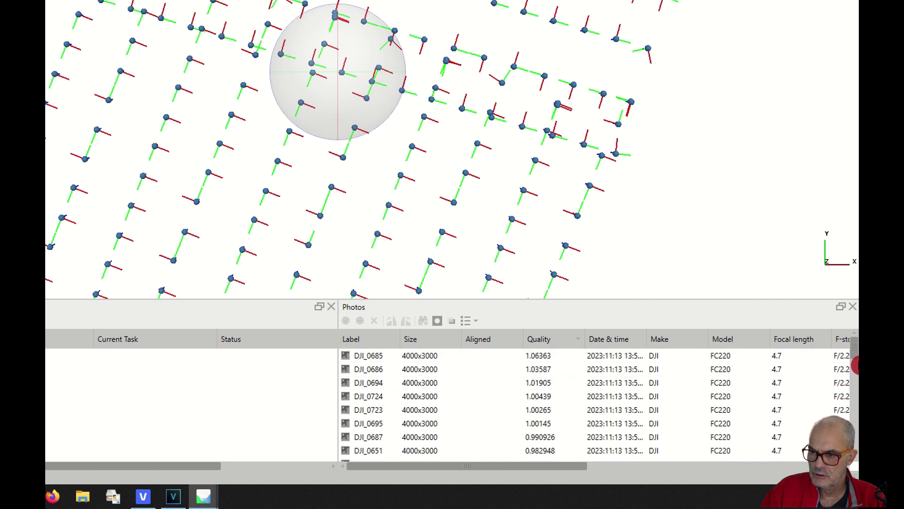
left_click_drag(855, 357, 856, 458)
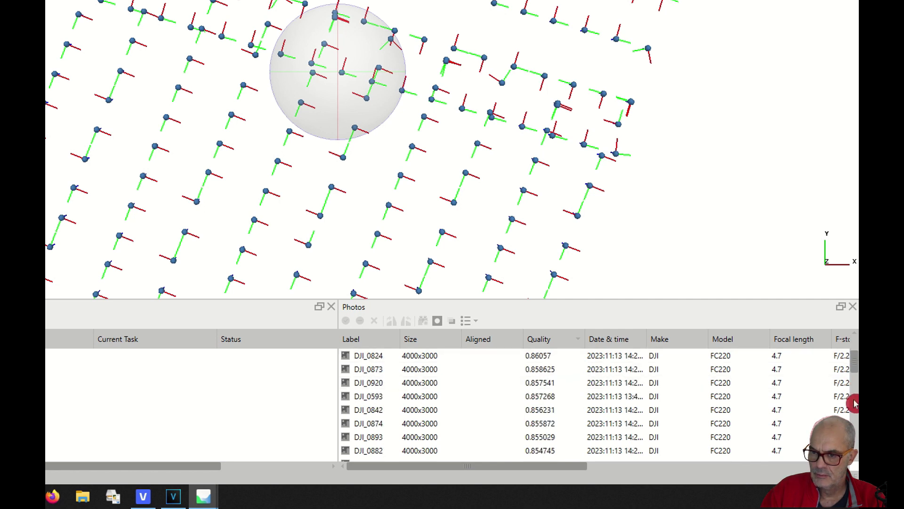
left_click_drag(856, 393, 855, 431)
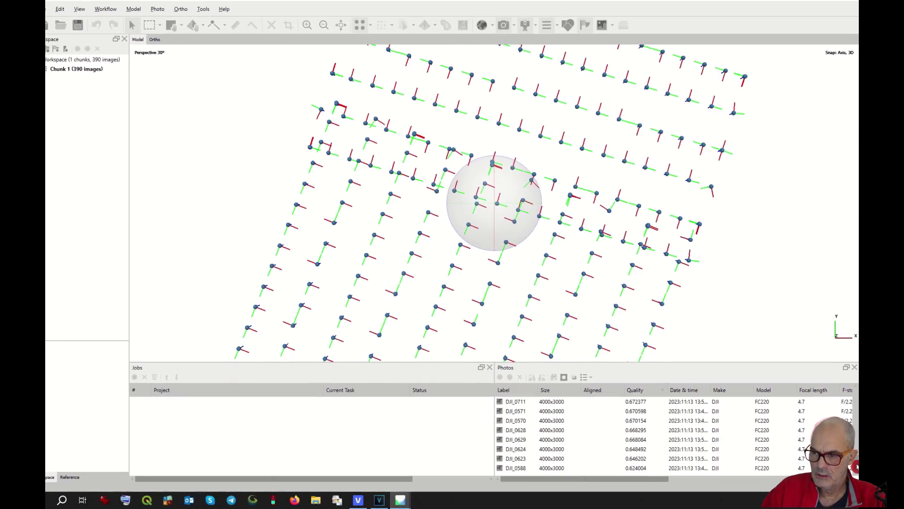
Step: Sort the photos by quality, orbit the camera grid and switch to circular camera selection
left_click(852, 397)
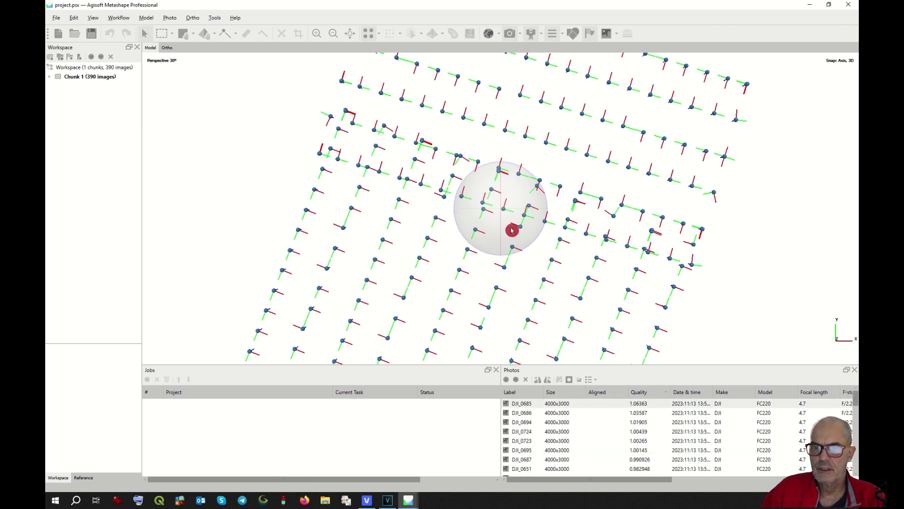
mouse_move(512, 230)
left_mouse_down()
mouse_move(487, 166)
mouse_move(495, 192)
left_mouse_up()
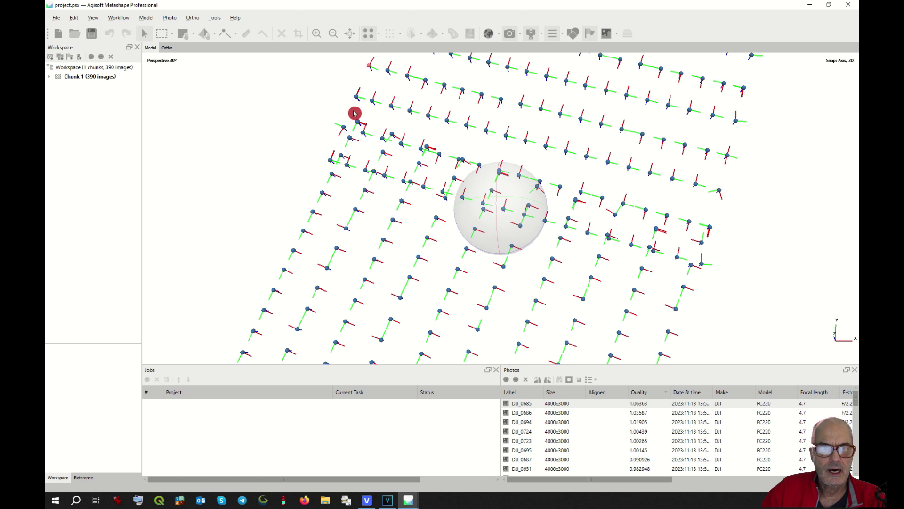
left_click(172, 34)
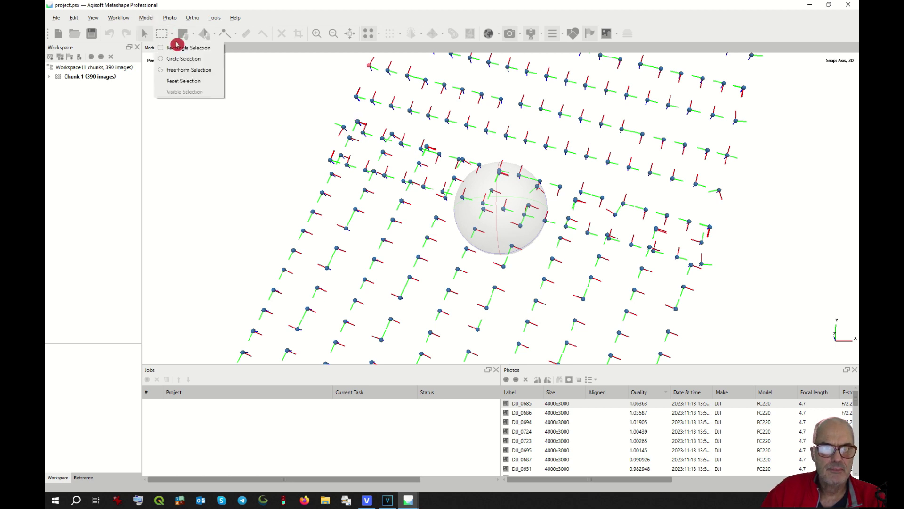
left_click(182, 59)
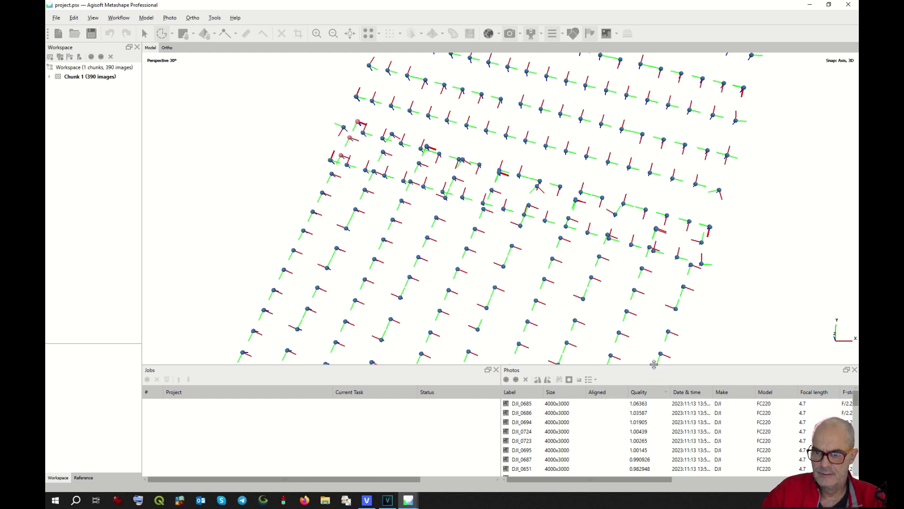
left_click_drag(654, 352, 643, 267)
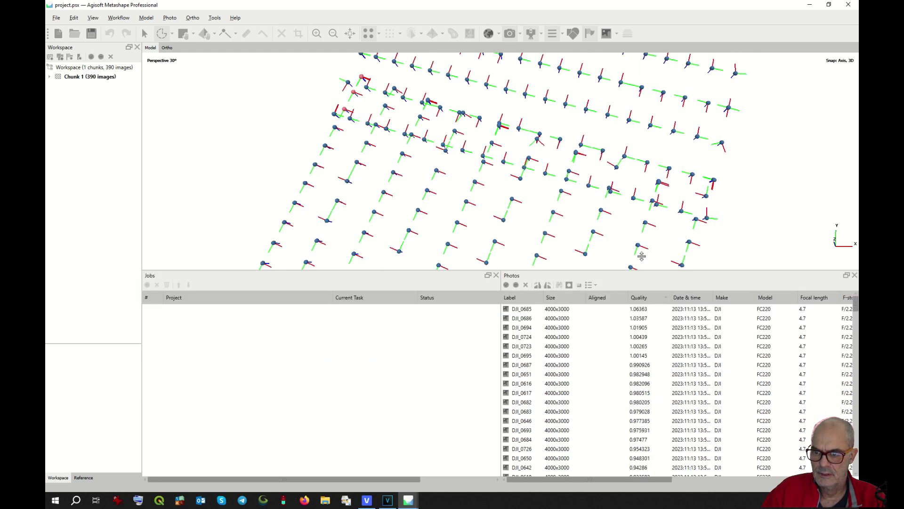
left_click(677, 375)
scroll(677, 376, "down", 8)
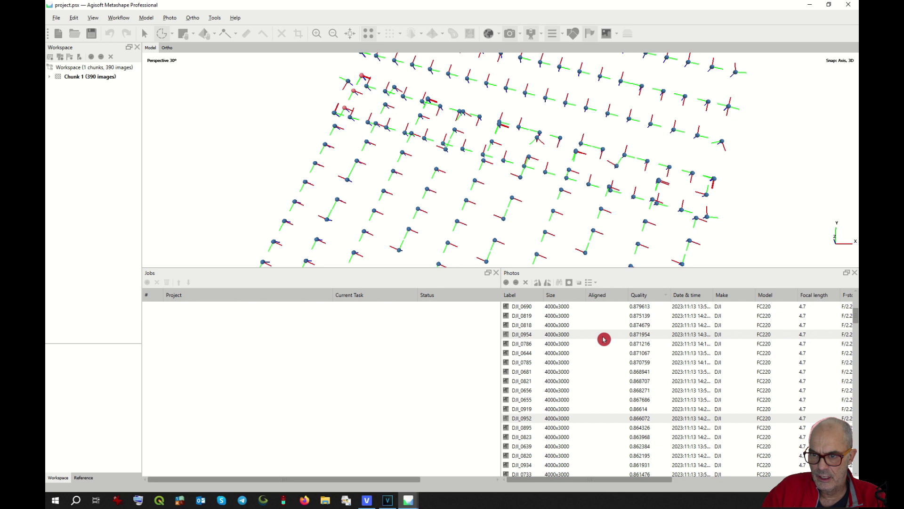
scroll(607, 422, "down", 1)
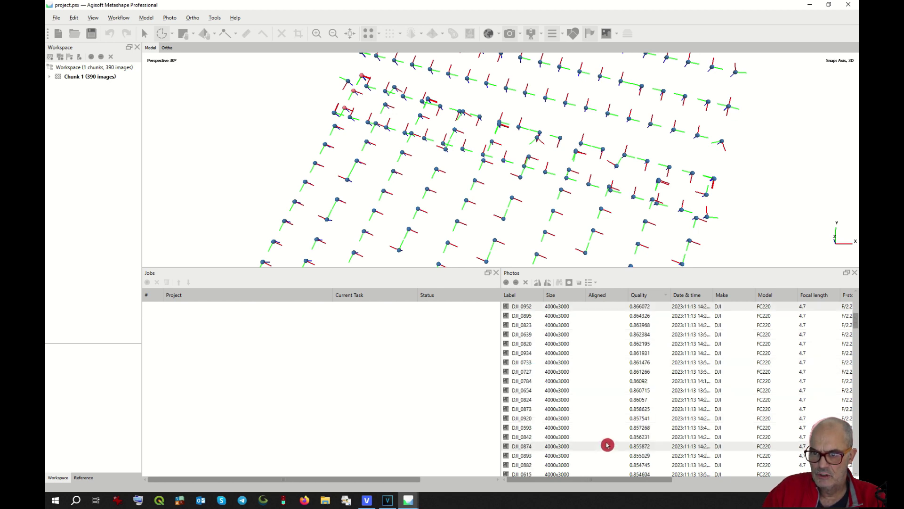
scroll(608, 445, "up", 3)
scroll(606, 443, "up", 2)
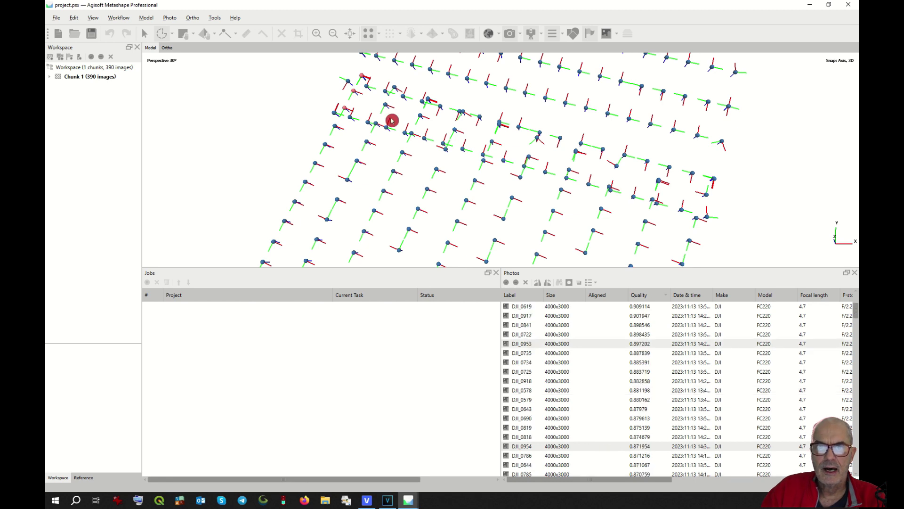
Step: Clear the selection and pick the crowded lower-quality cameras along one row
left_click(345, 73)
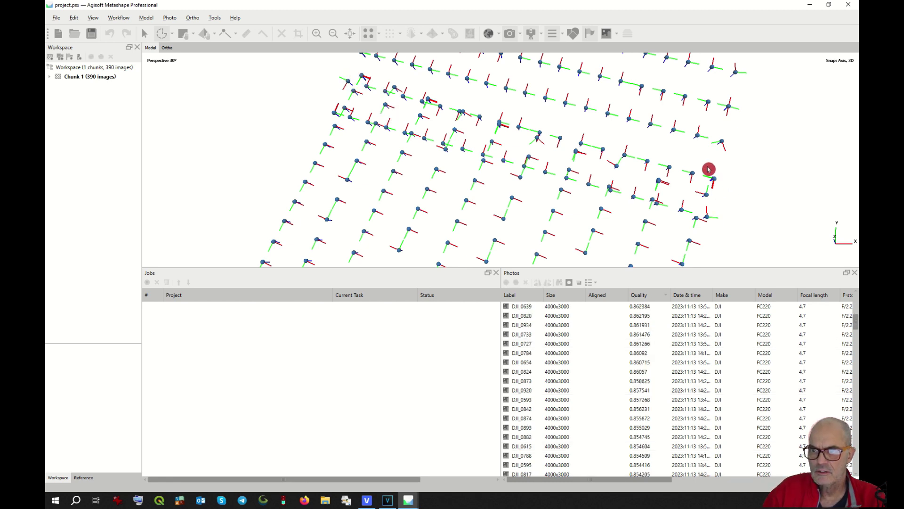
scroll(678, 366, "down", 1)
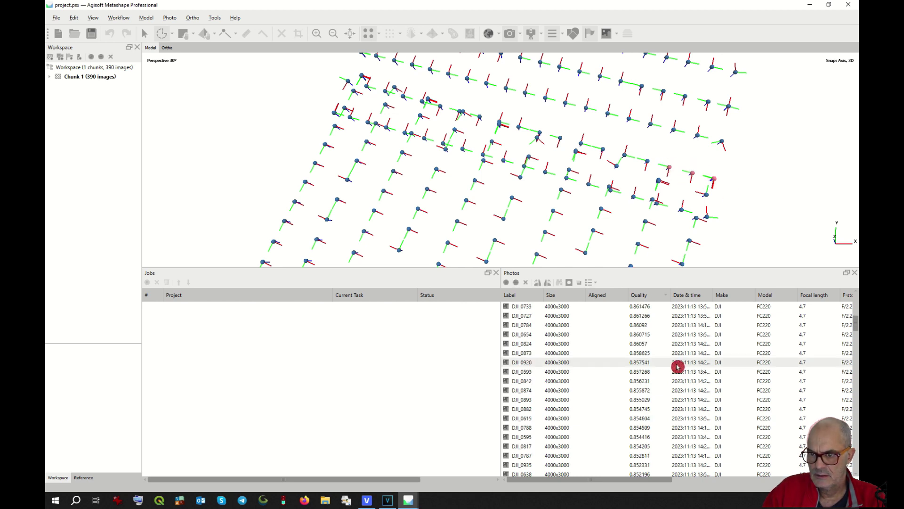
scroll(677, 366, "up", 2)
scroll(678, 366, "up", 2)
scroll(677, 367, "up", 2)
scroll(677, 366, "up", 1)
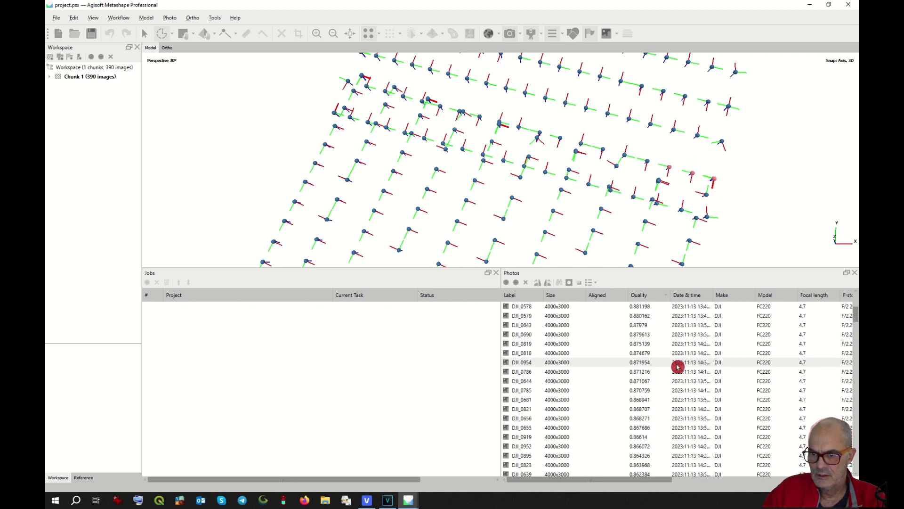
scroll(677, 365, "down", 3)
scroll(677, 365, "down", 3)
scroll(678, 367, "down", 3)
scroll(677, 366, "down", 5)
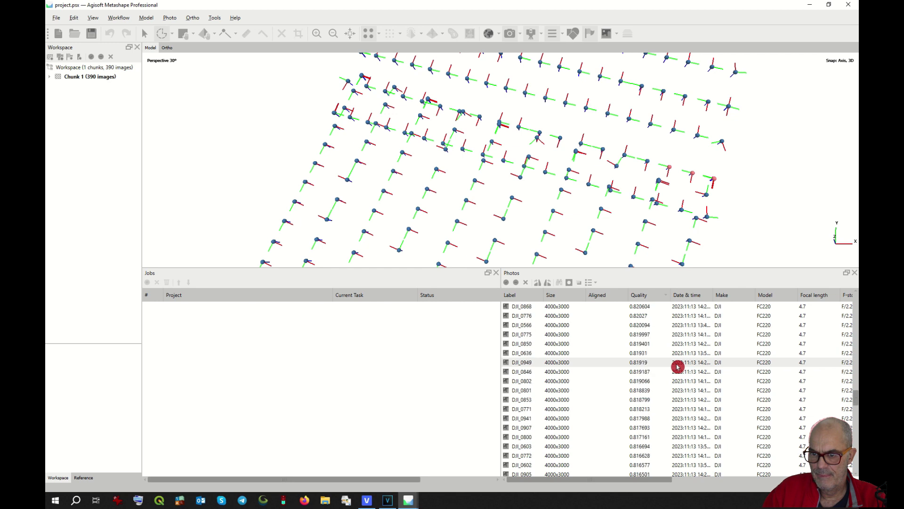
scroll(678, 366, "down", 3)
scroll(678, 366, "down", 3)
scroll(678, 367, "down", 5)
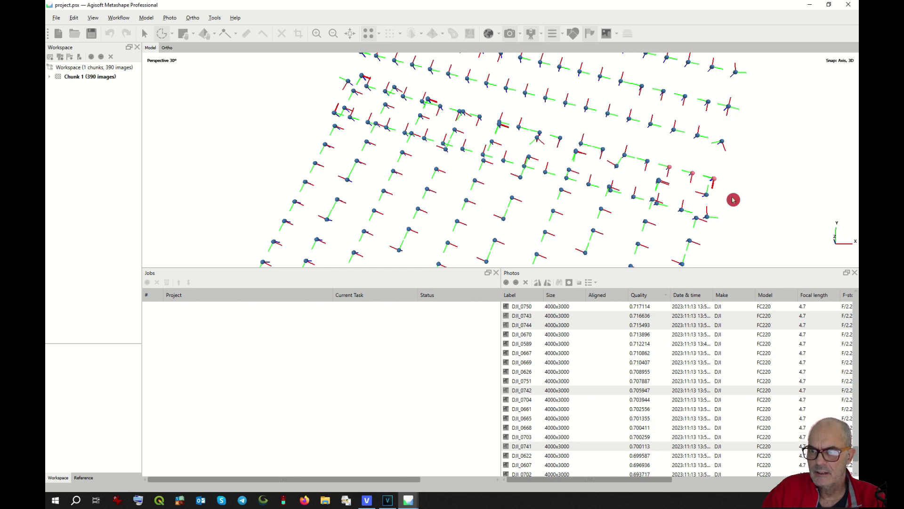
left_click_drag(735, 179, 731, 190)
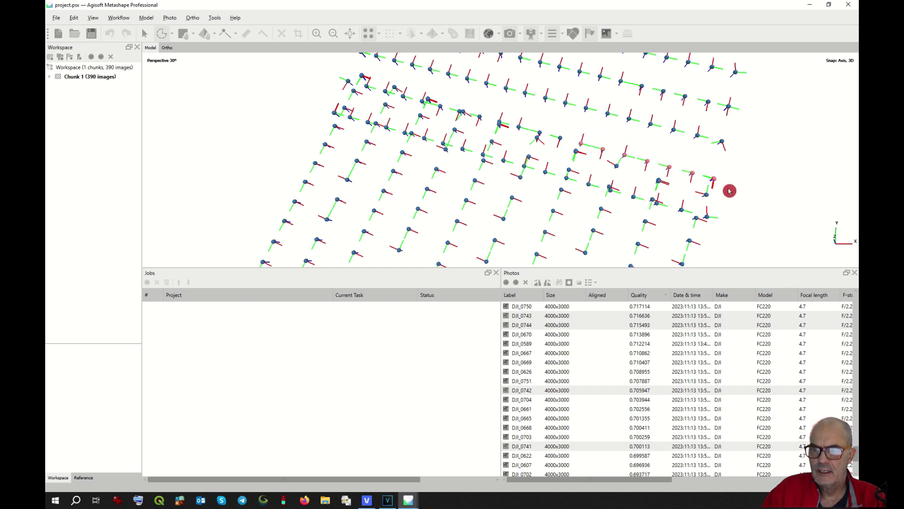
Step: Remove the eight selected overlapping images, leaving 382 in the chunk
right_click(700, 321)
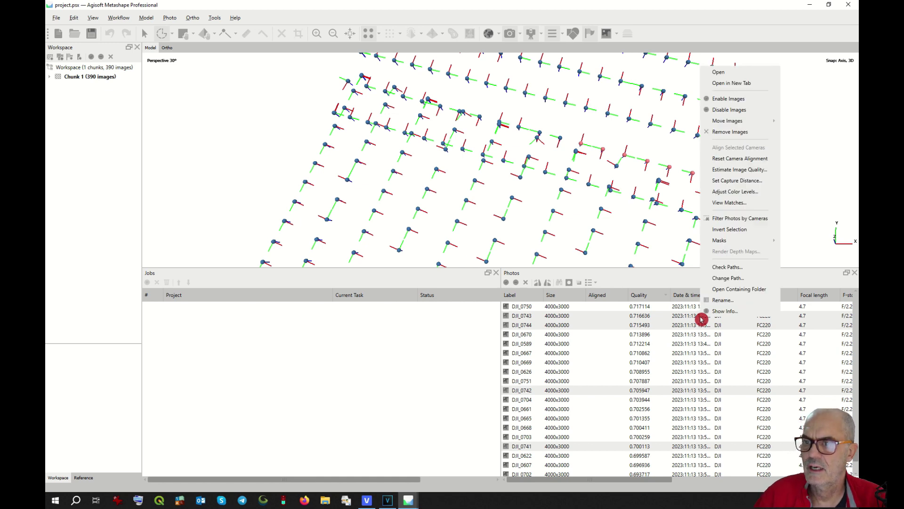
left_click(723, 134)
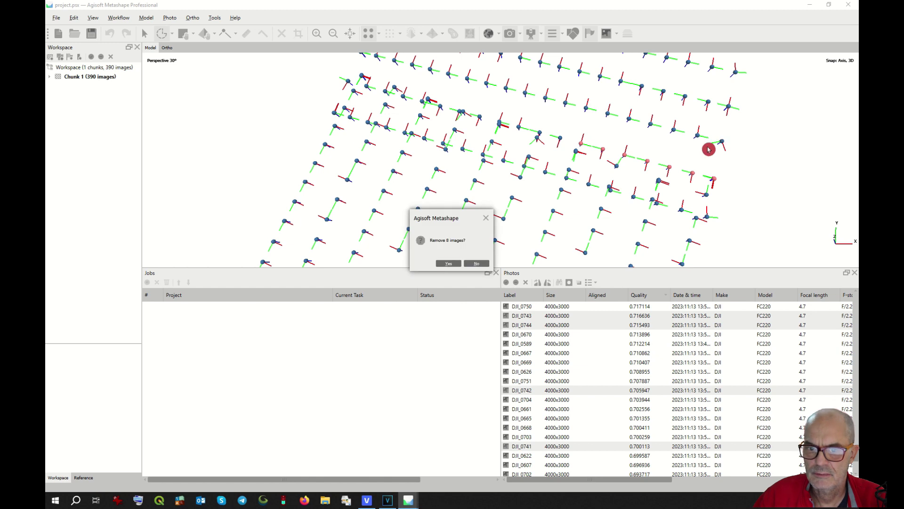
left_click(449, 262)
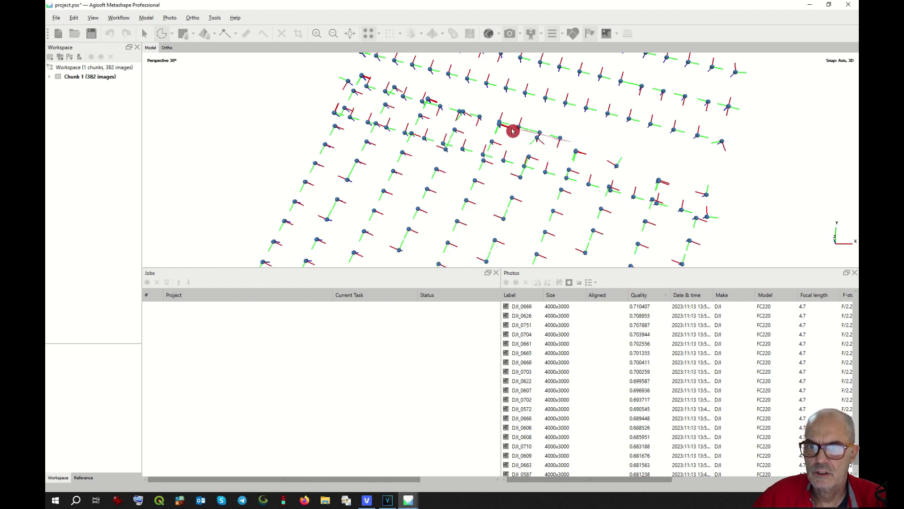
Step: Select another cluster of overlapping cameras and remove its five images
left_click(360, 102)
left_click_drag(360, 104, 524, 156)
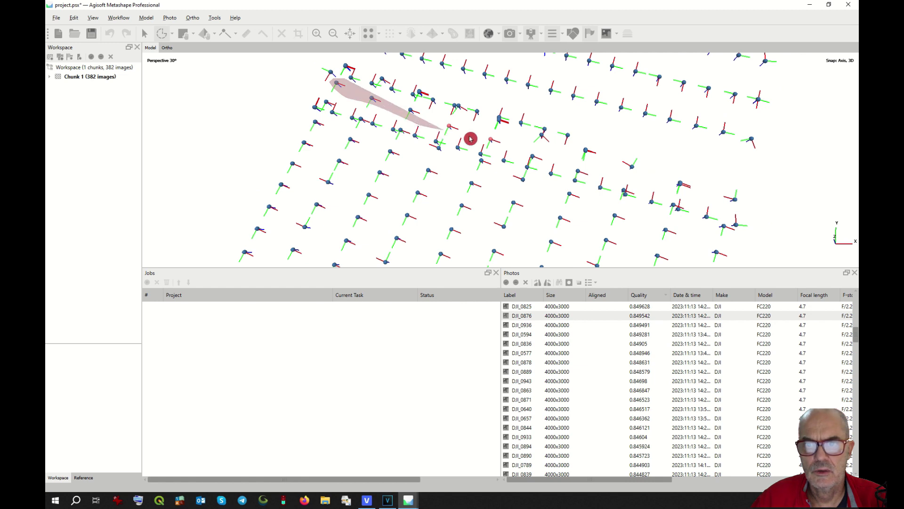
left_click_drag(524, 156, 551, 157)
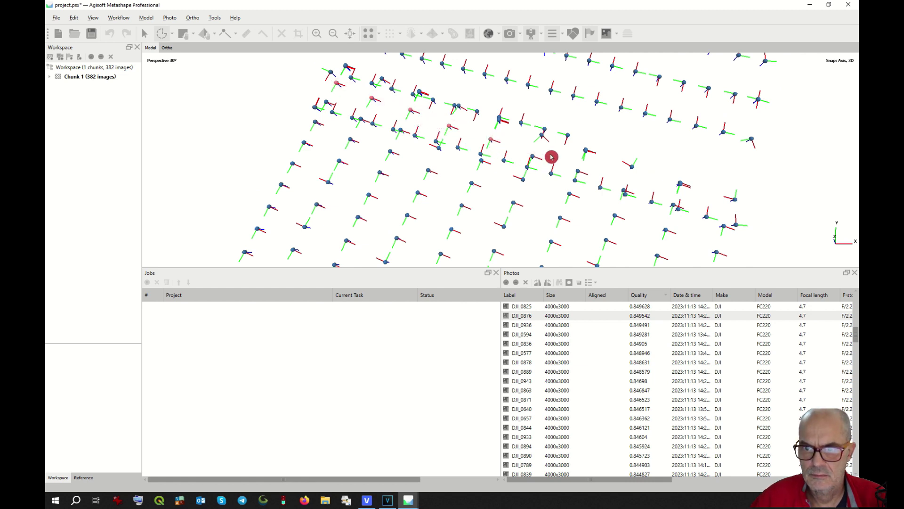
right_click(491, 140)
left_click(525, 244)
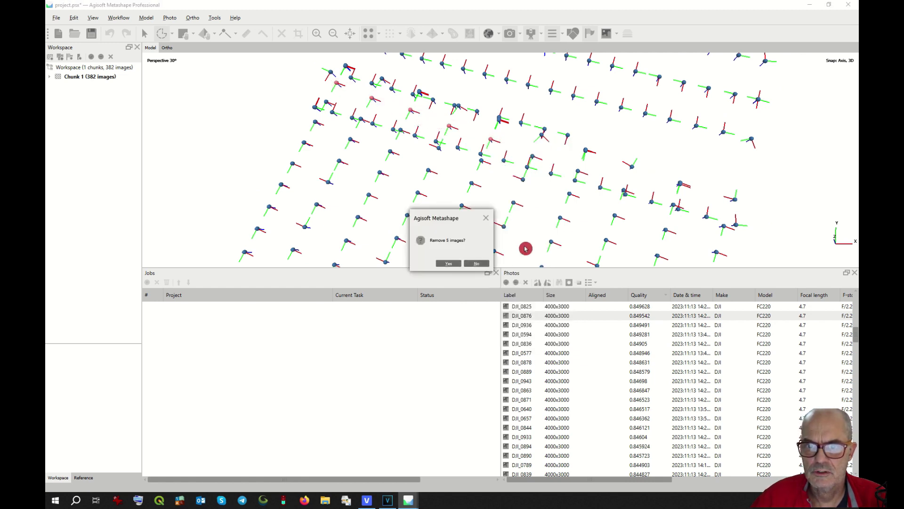
left_click(458, 264)
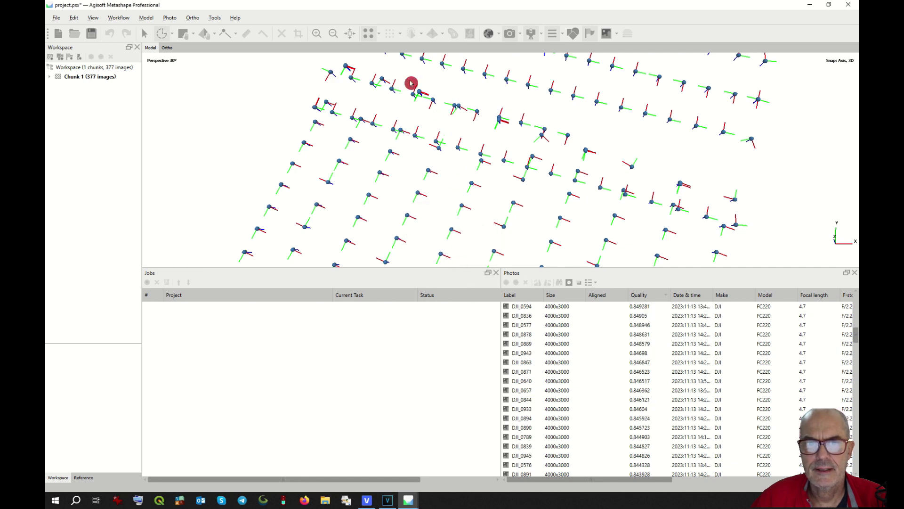
Step: Remove the crowded cameras in the top row, leaving 377 images
left_click_drag(325, 64, 405, 92)
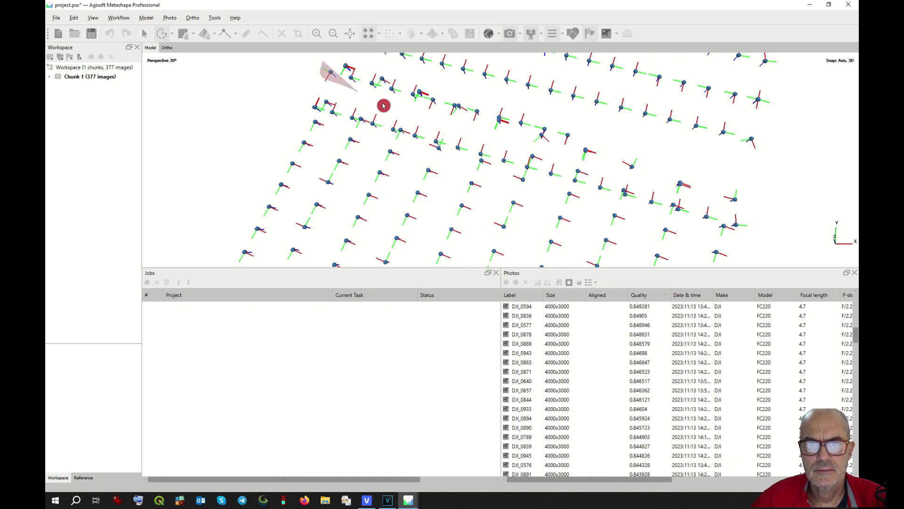
right_click(404, 93)
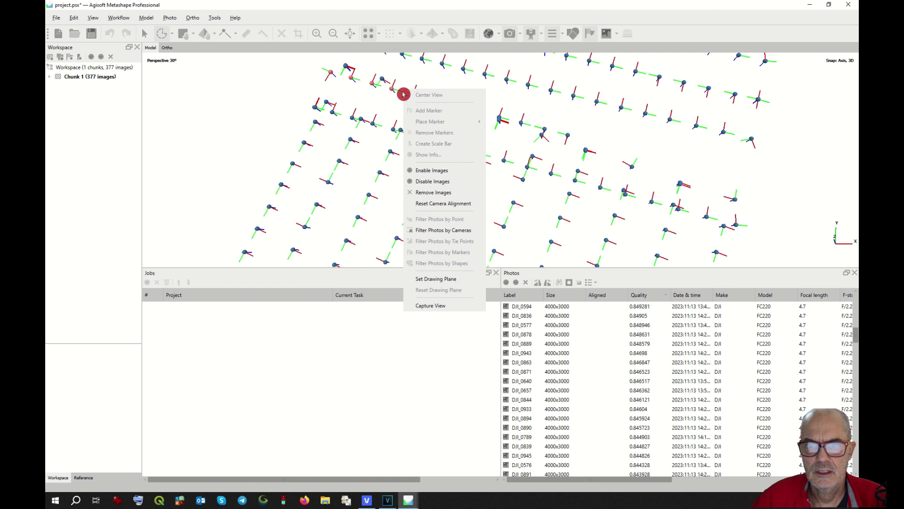
left_click(438, 191)
left_click(455, 259)
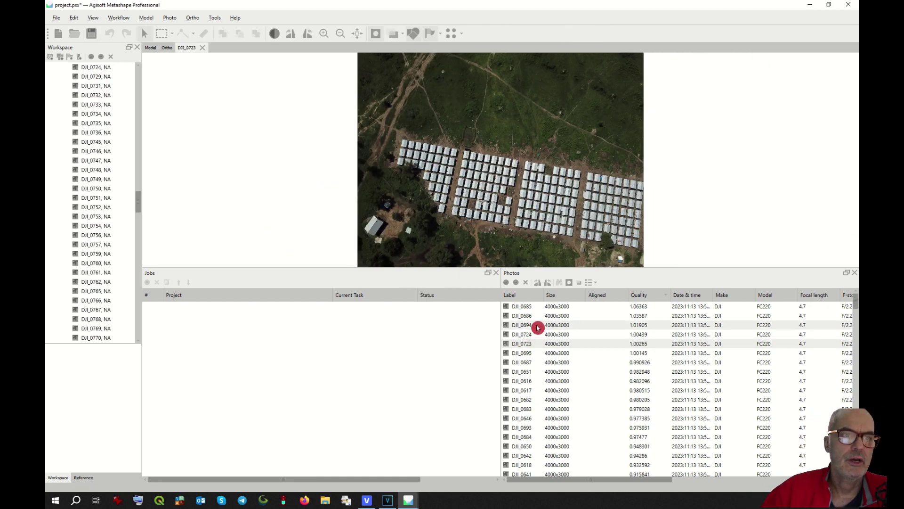
Step: Save the trimmed project and bring up the Align Photos settings
left_click(93, 34)
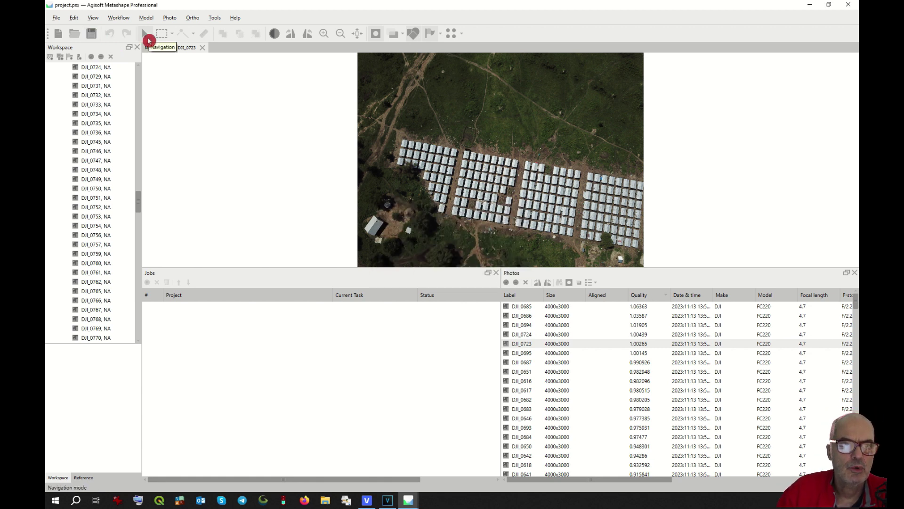
left_click(123, 18)
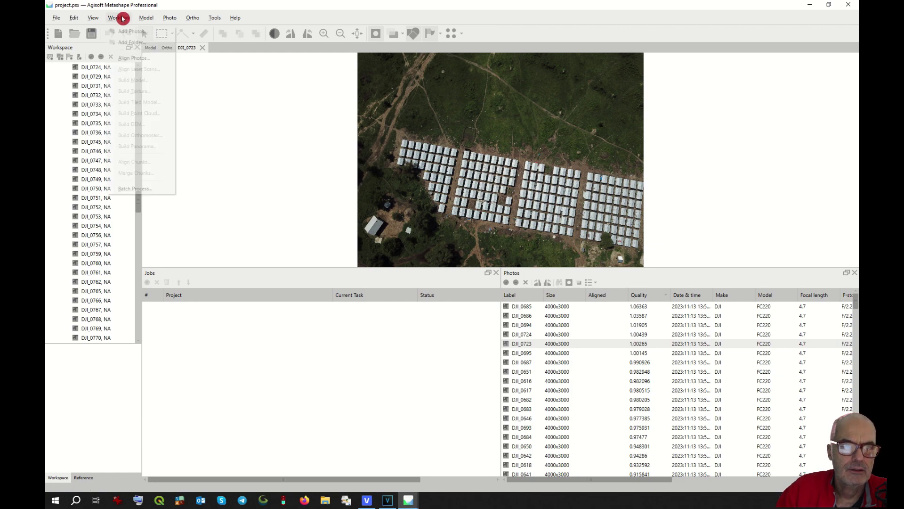
left_click(135, 55)
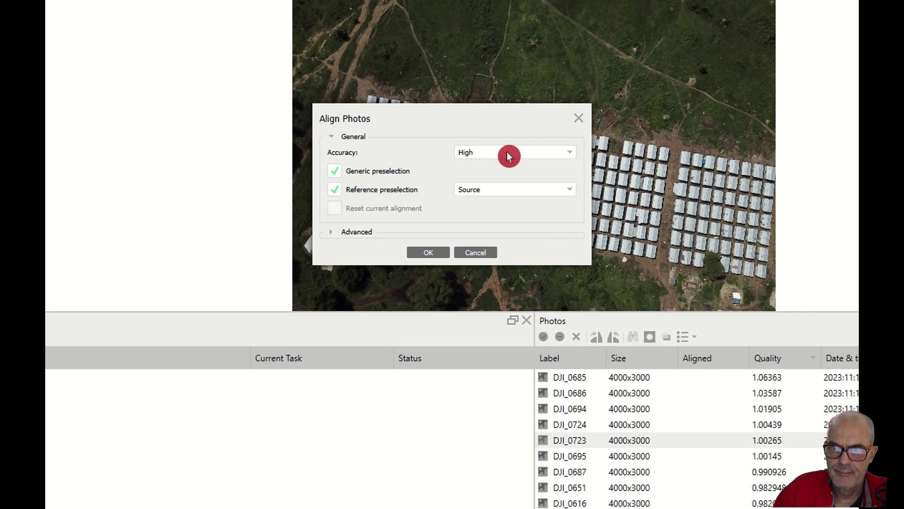
Step: Run alignment at High accuracy with Source preselection, 1,000 key points per Mpx and 2,000 tie points
left_click(485, 172)
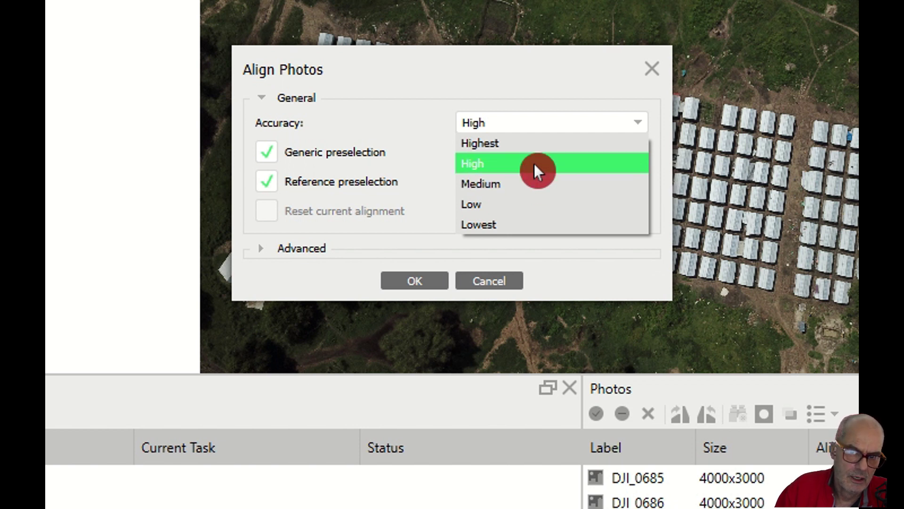
left_click(534, 163)
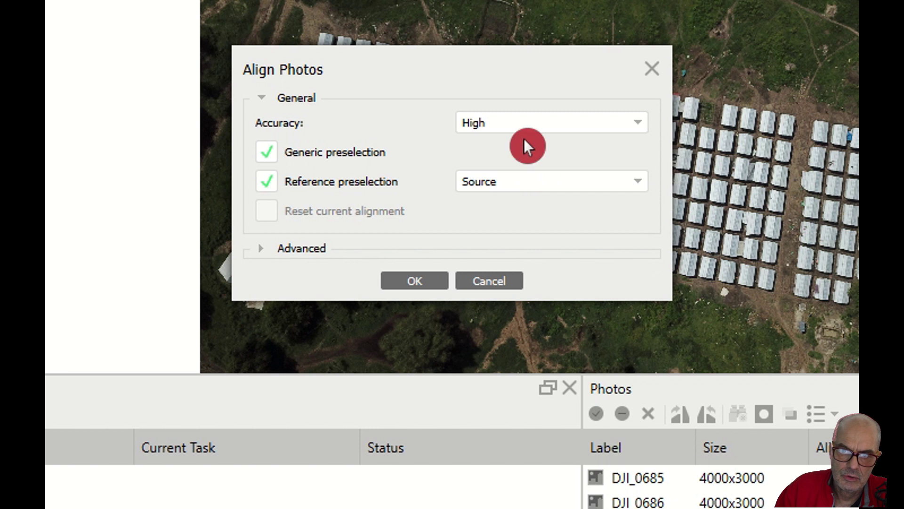
left_click(511, 184)
left_click(512, 184)
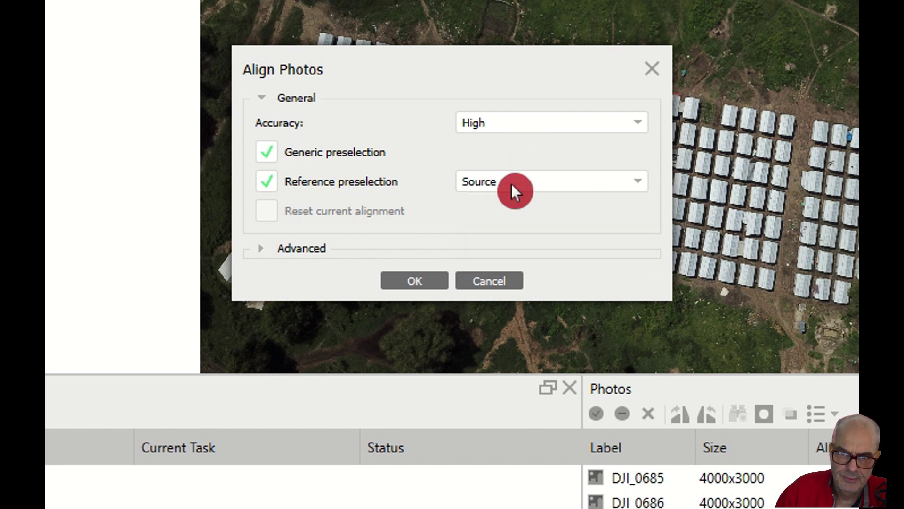
left_click(267, 250)
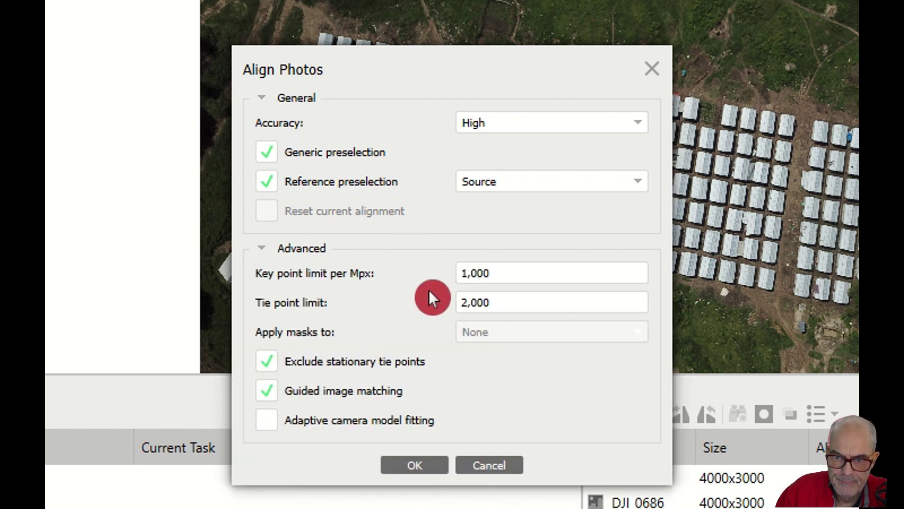
left_click(431, 467)
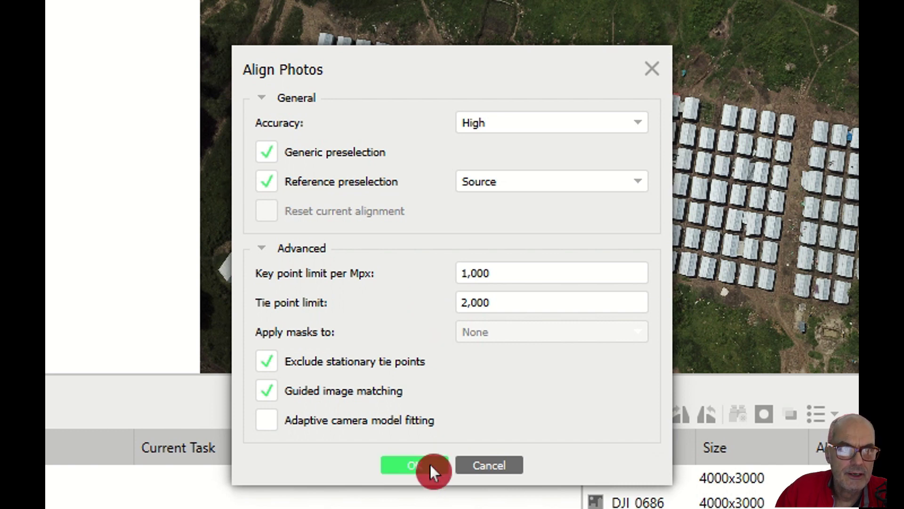
left_click(430, 464)
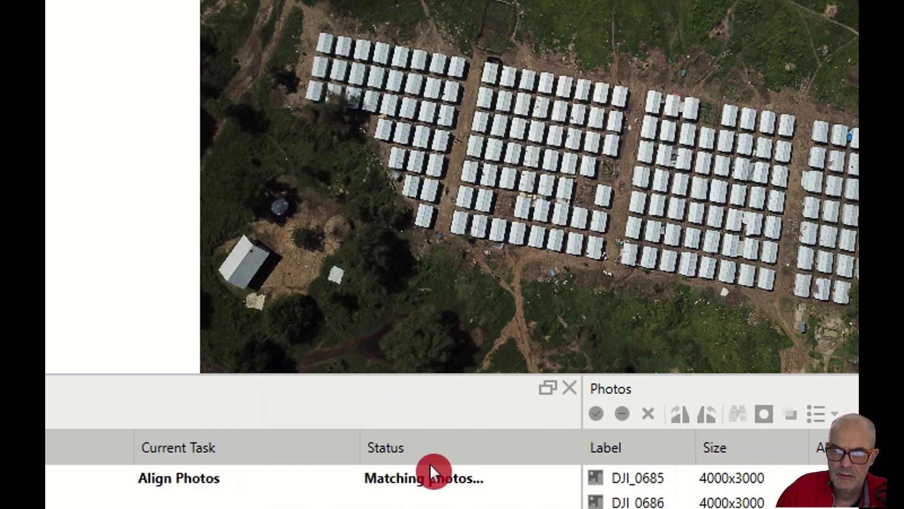